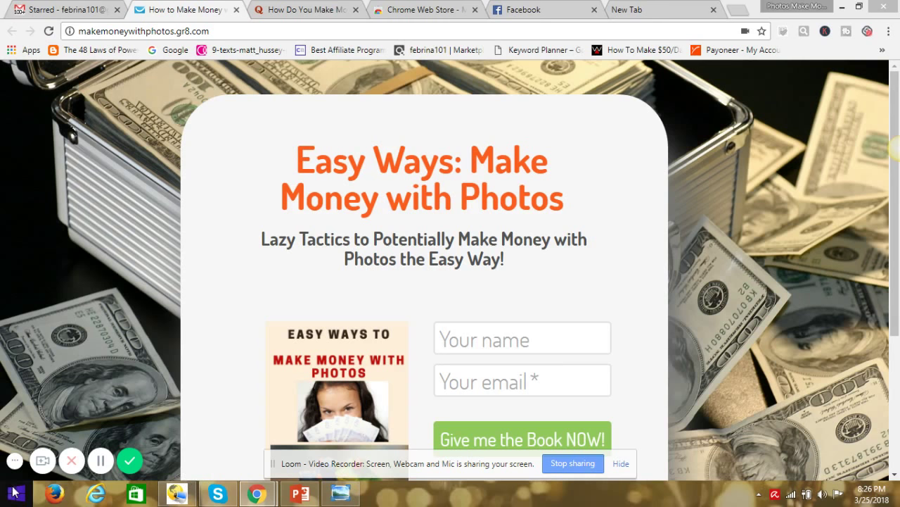
Open the Windows Start menu to find Paint among the programs
left_click(15, 492)
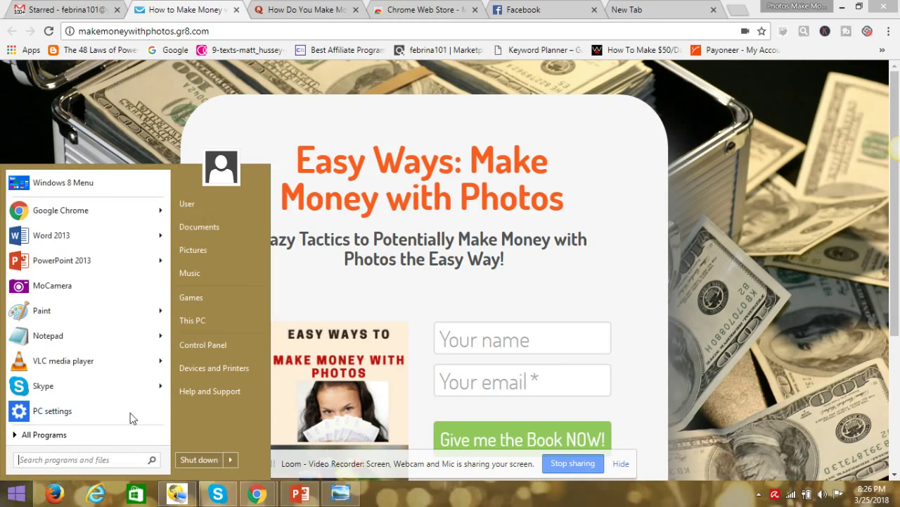
Launch Paint and open the 'passport photo' image from the Desktop
left_click(86, 303)
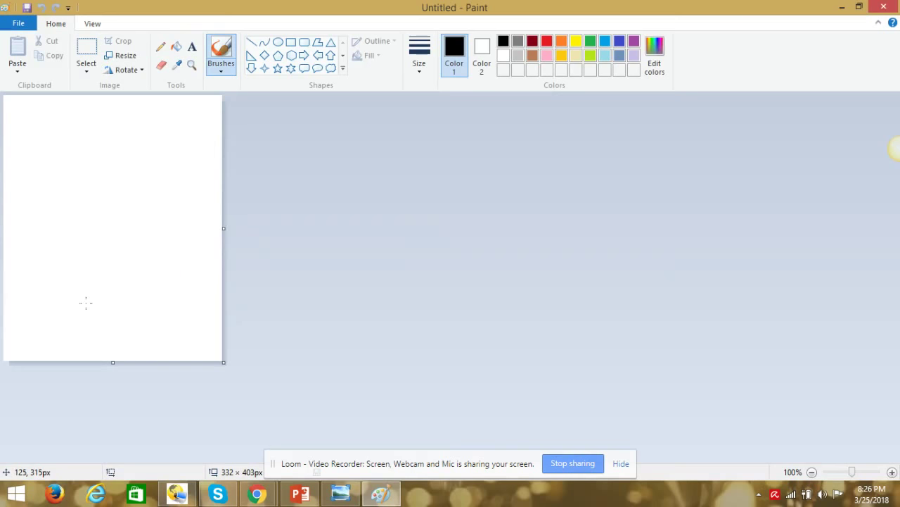
left_click(20, 25)
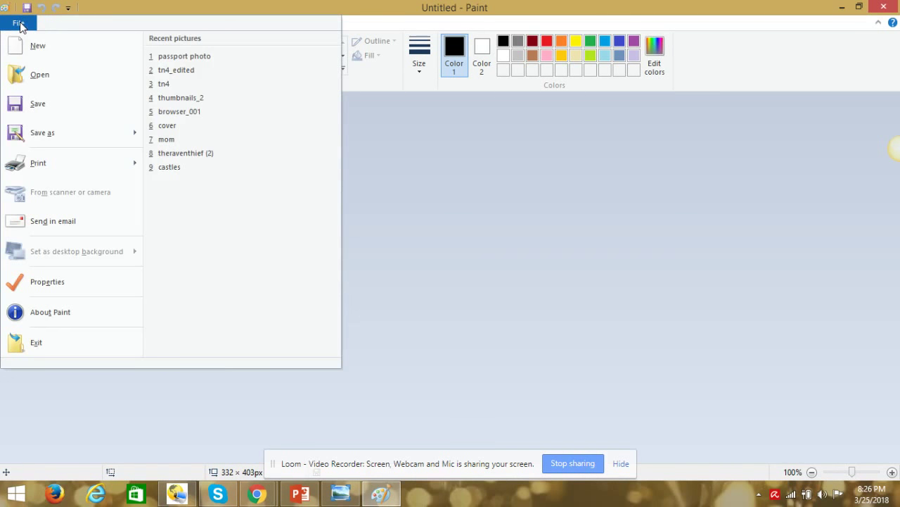
left_click(50, 75)
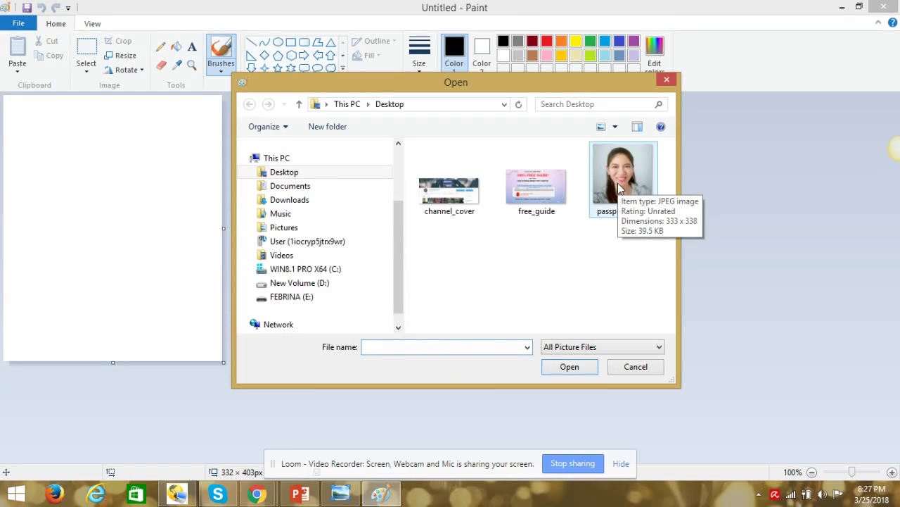
double_click(619, 186)
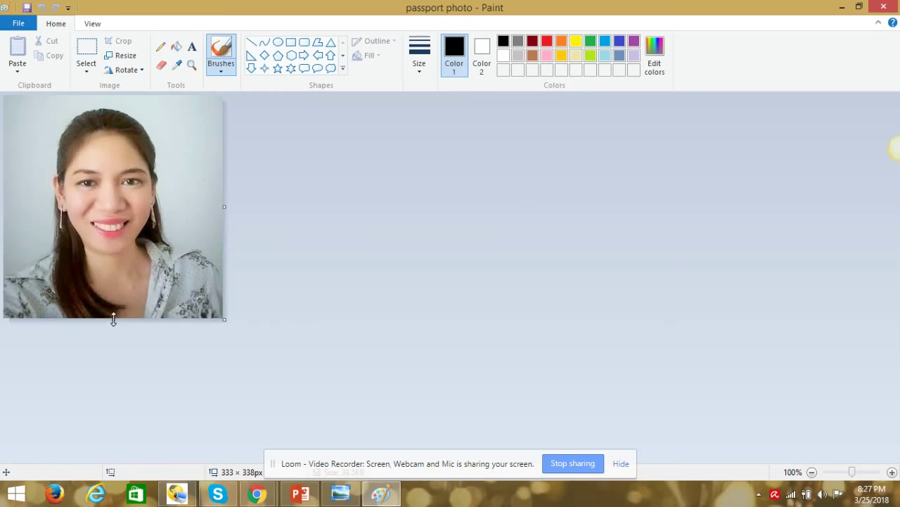
Extend the canvas downward to 333 × 407px, leaving a white strip below the photo
left_click_drag(114, 319, 124, 354)
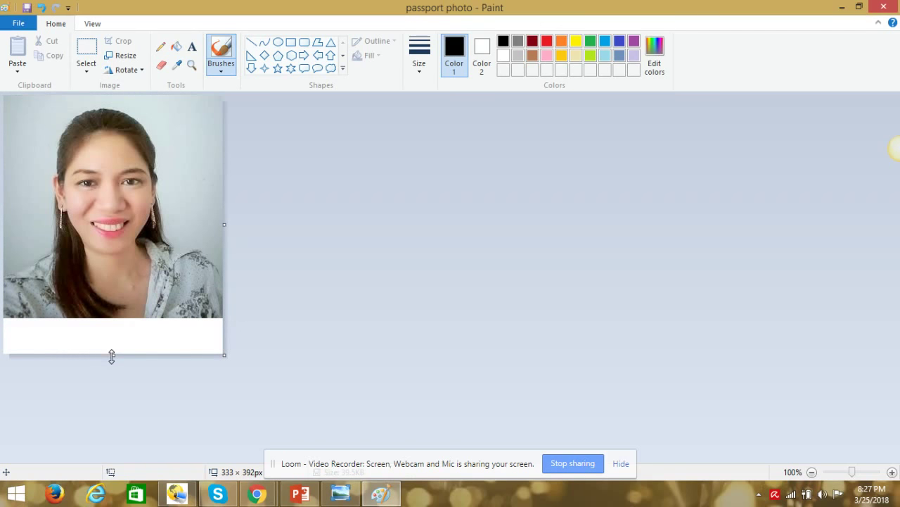
left_click_drag(111, 355, 111, 365)
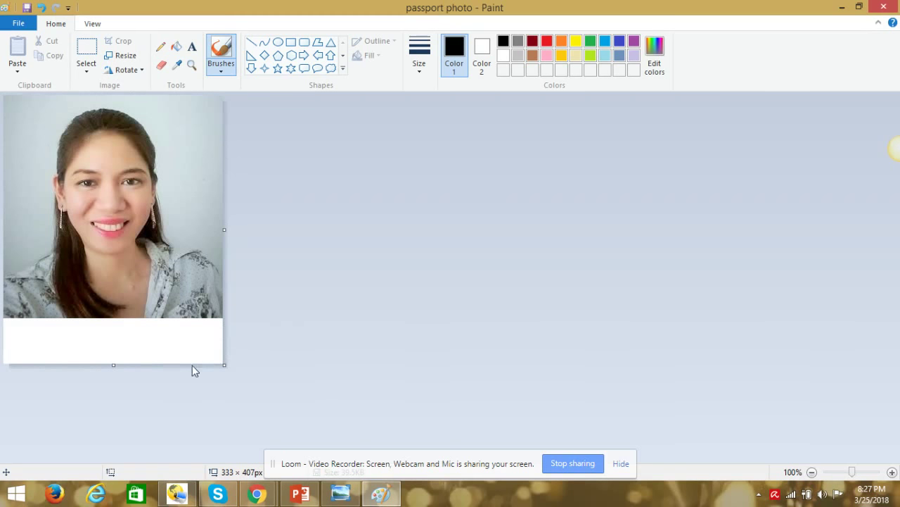
left_click(41, 9)
Draw a text box across the white strip below the photo
left_click(291, 43)
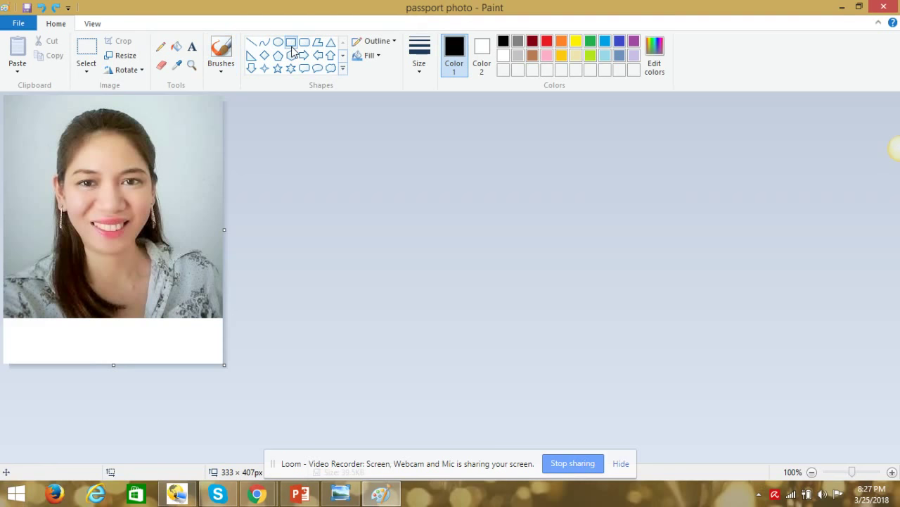
left_click(192, 48)
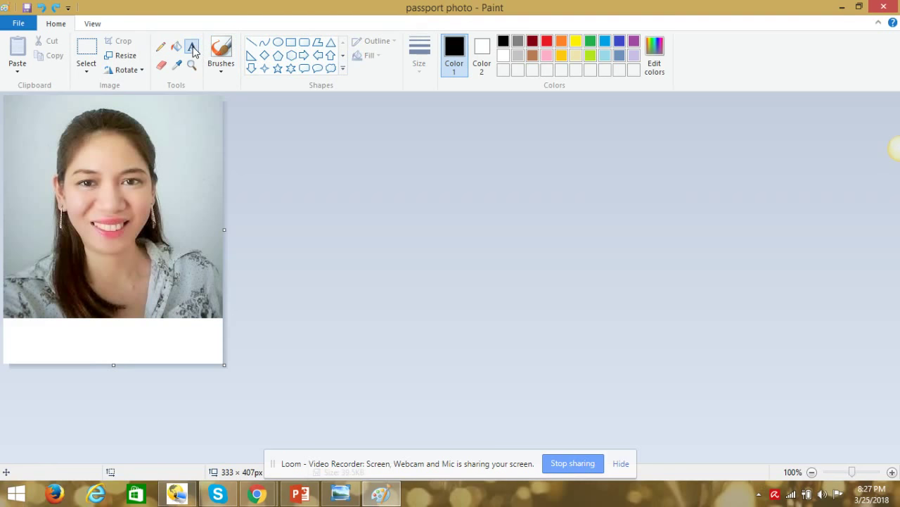
left_click_drag(5, 326, 225, 345)
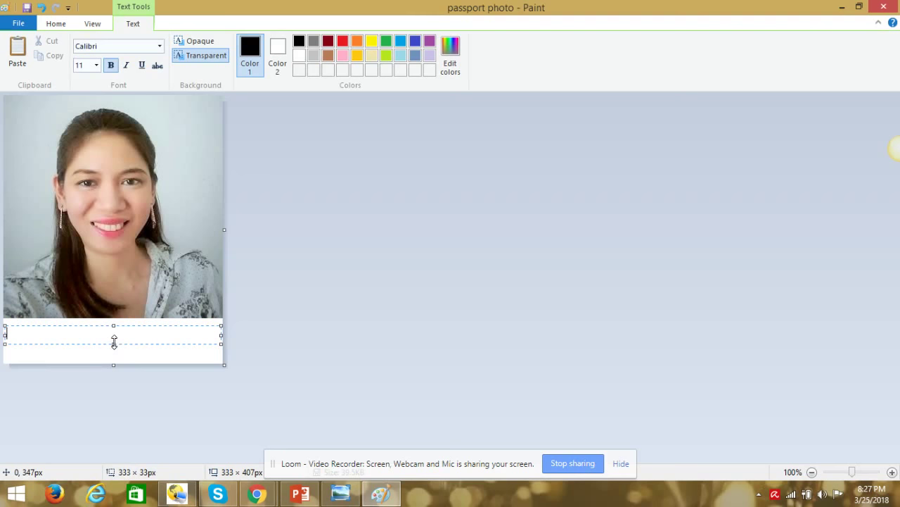
left_click_drag(114, 325, 114, 340)
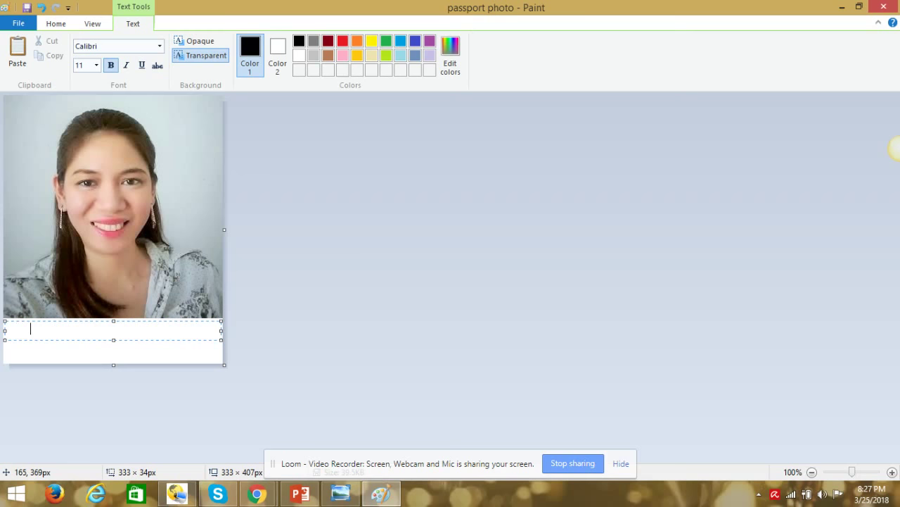
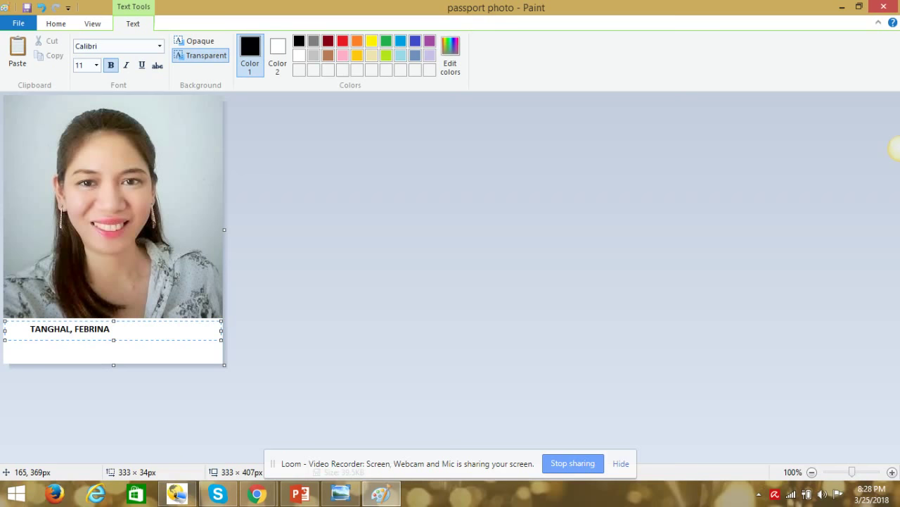
Type the person's name in capitals, formatted bold at size 14
key("shift+Left")
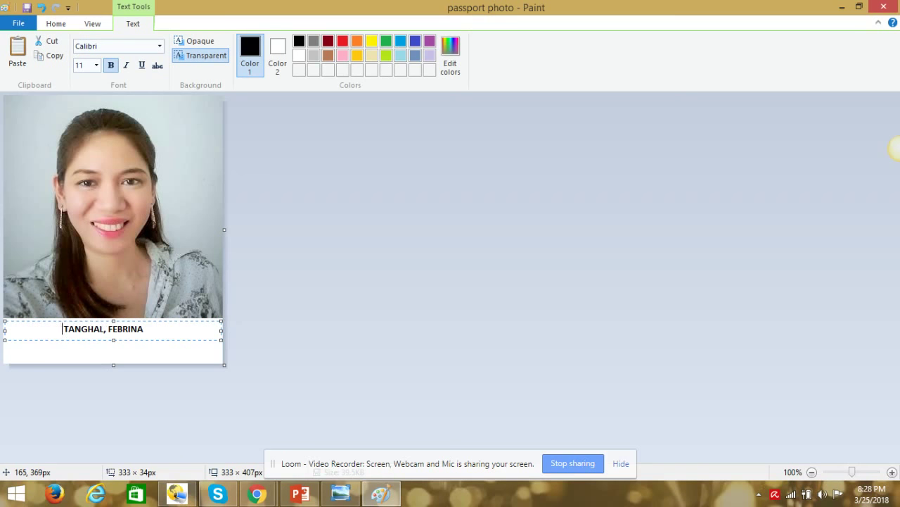
left_click_drag(61, 327, 163, 322)
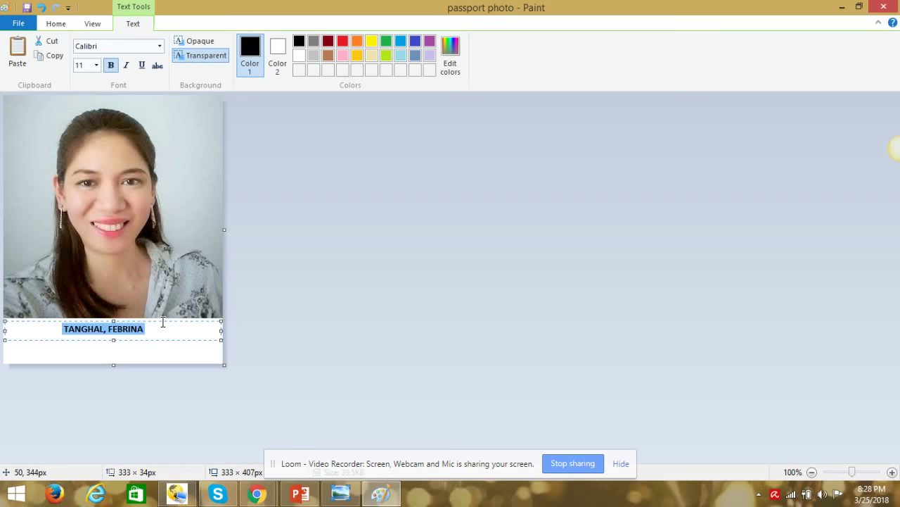
left_click(95, 65)
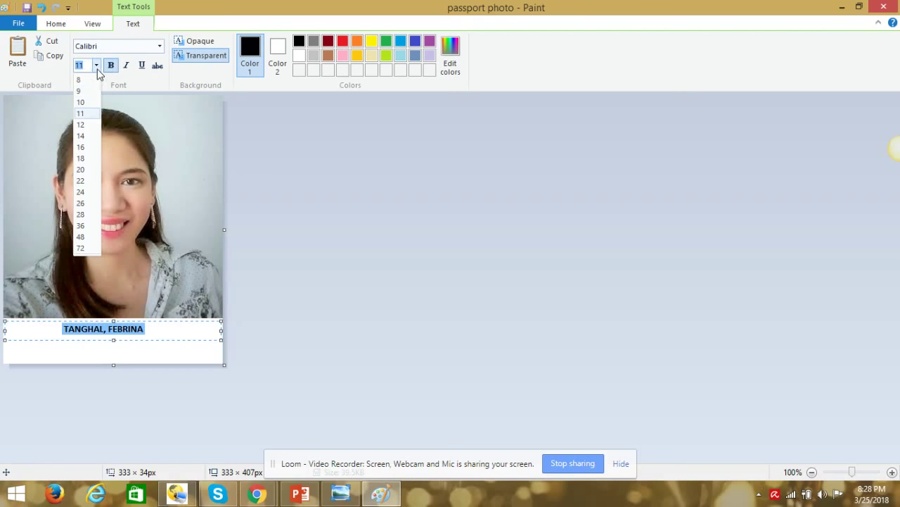
left_click(83, 138)
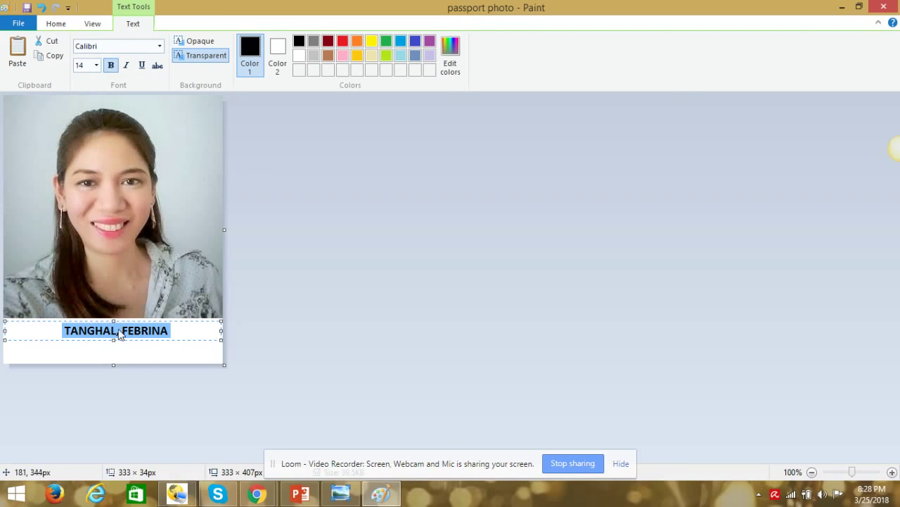
left_click(102, 348)
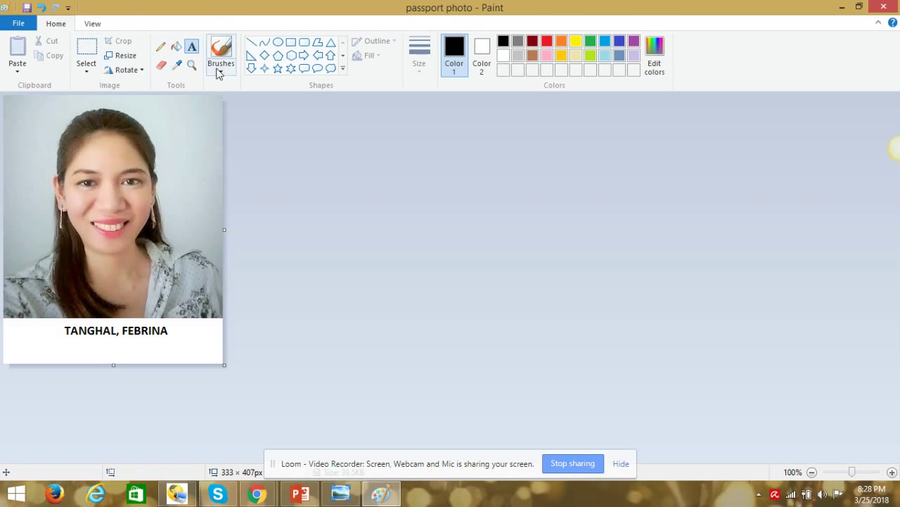
Place a second full-width text box just beneath the name caption
left_click(292, 42)
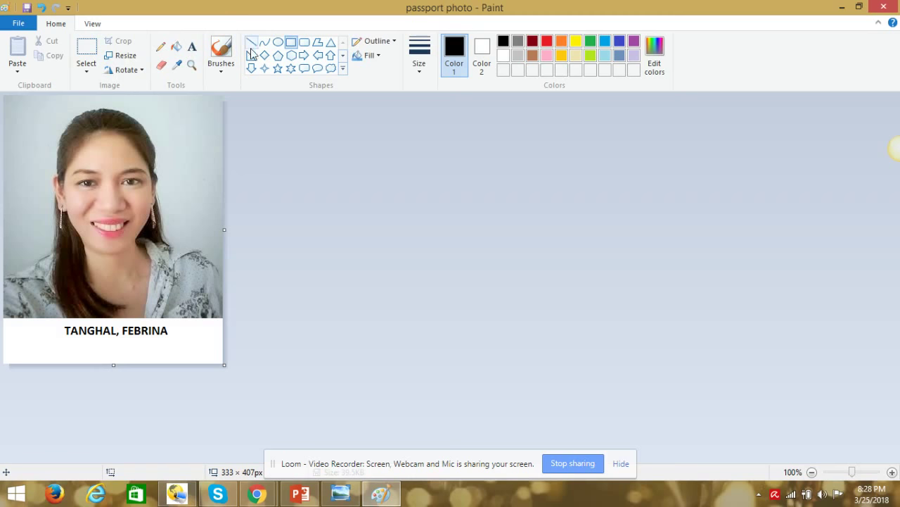
left_click(192, 48)
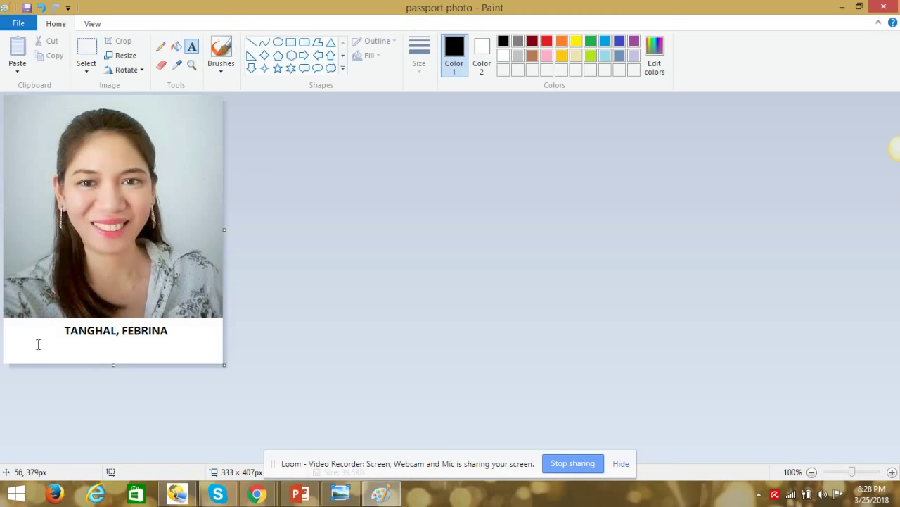
left_click_drag(7, 345, 223, 362)
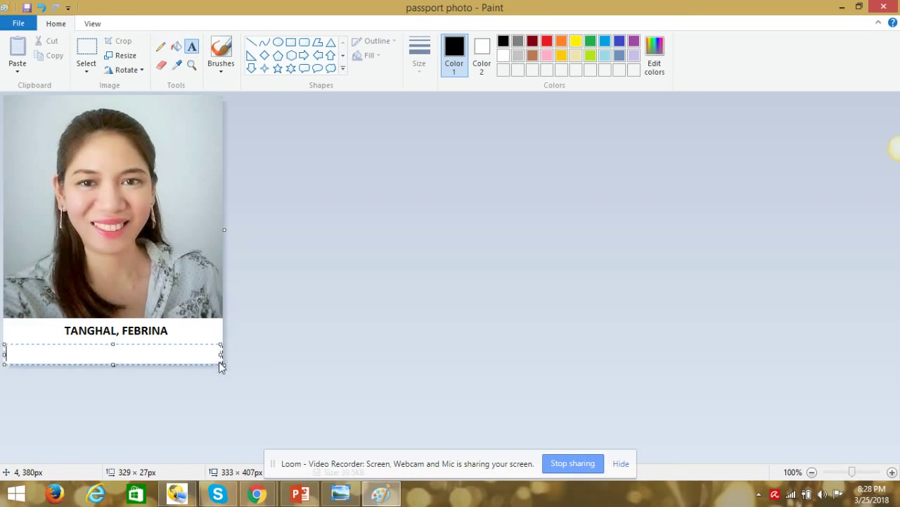
left_click(111, 340)
left_click(111, 341)
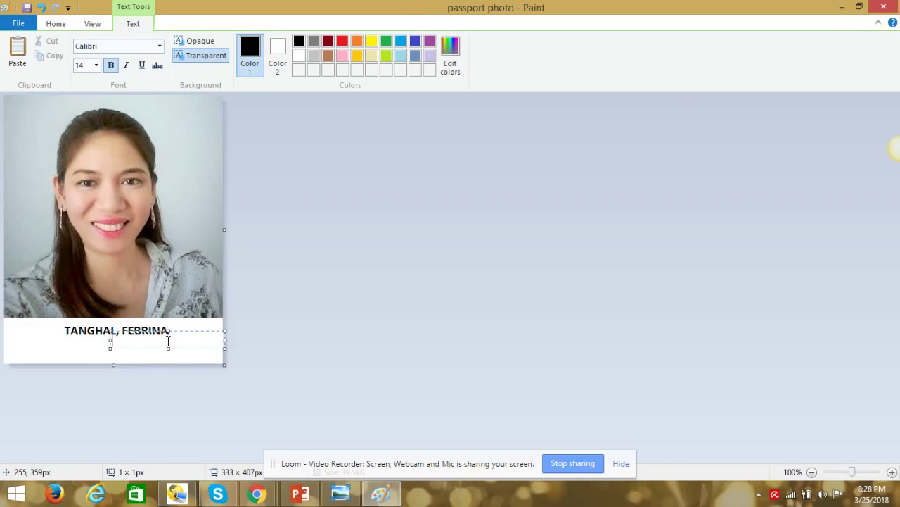
left_click_drag(110, 339, 5, 345)
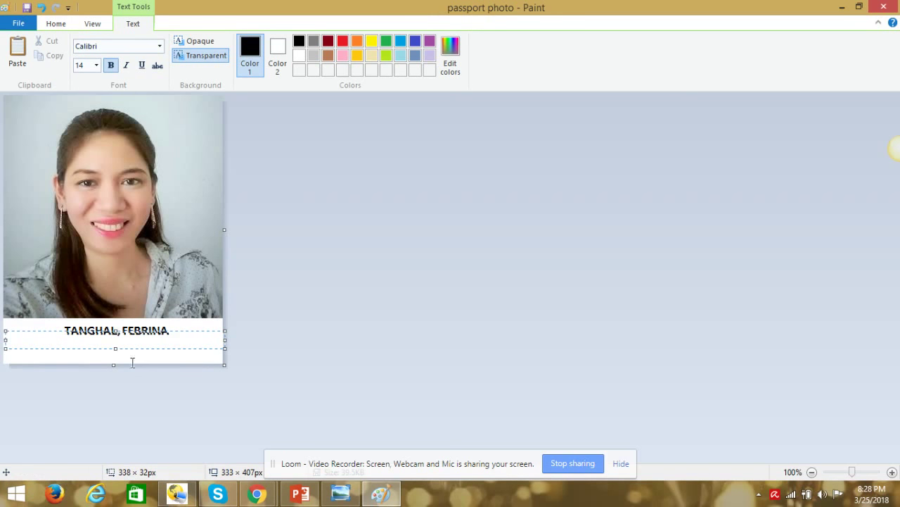
left_click_drag(115, 348, 114, 361)
left_click_drag(117, 329, 115, 338)
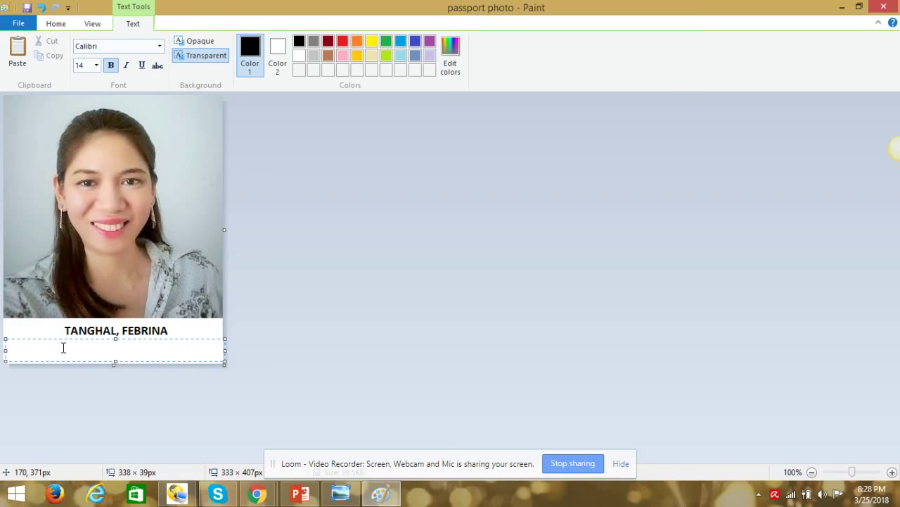
Type the 'DOB:' date-of-birth line, centre it, and commit the caption
type("DOB: 1991- 01-01")
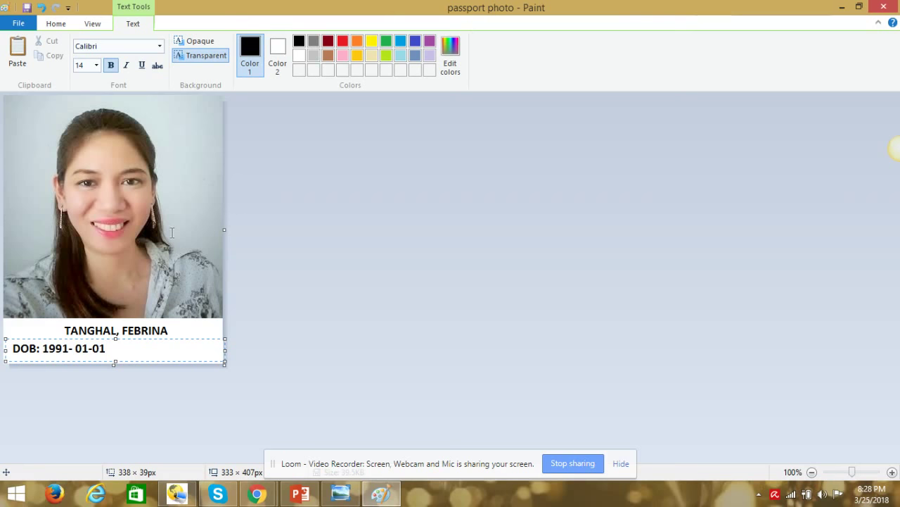
left_click(11, 348)
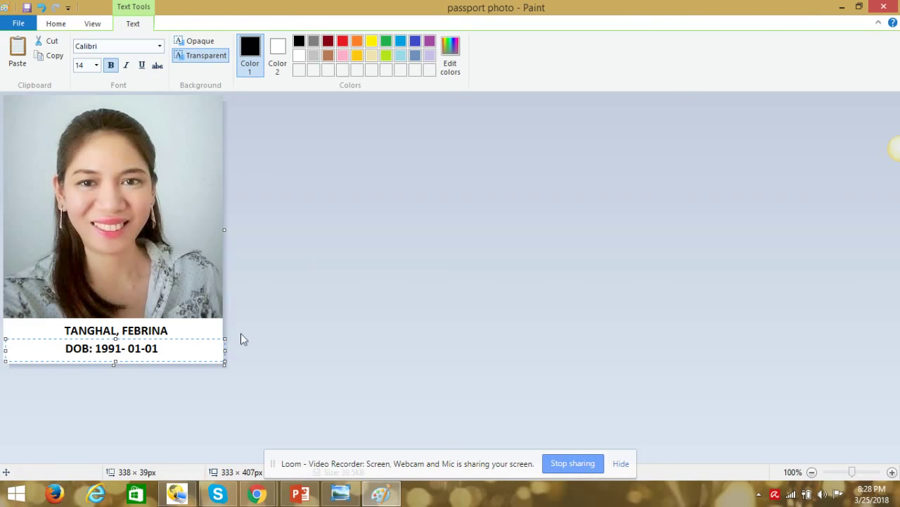
left_click(210, 329)
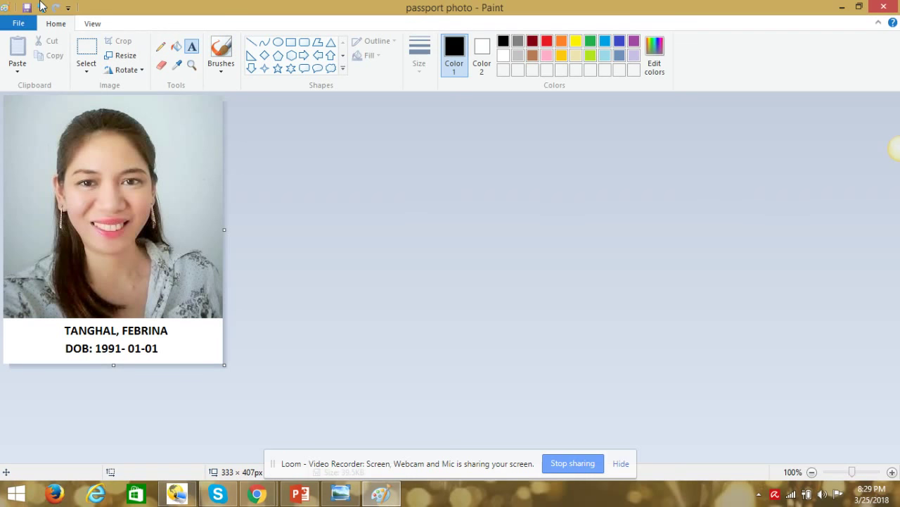
Save the image to the Desktop as JPEG 'passport photo_Name and date of birth'
left_click(18, 23)
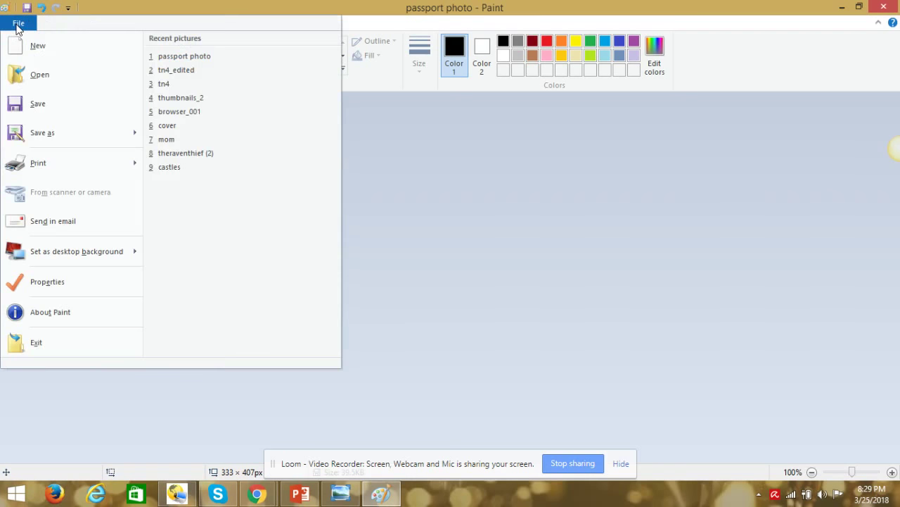
left_click(49, 131)
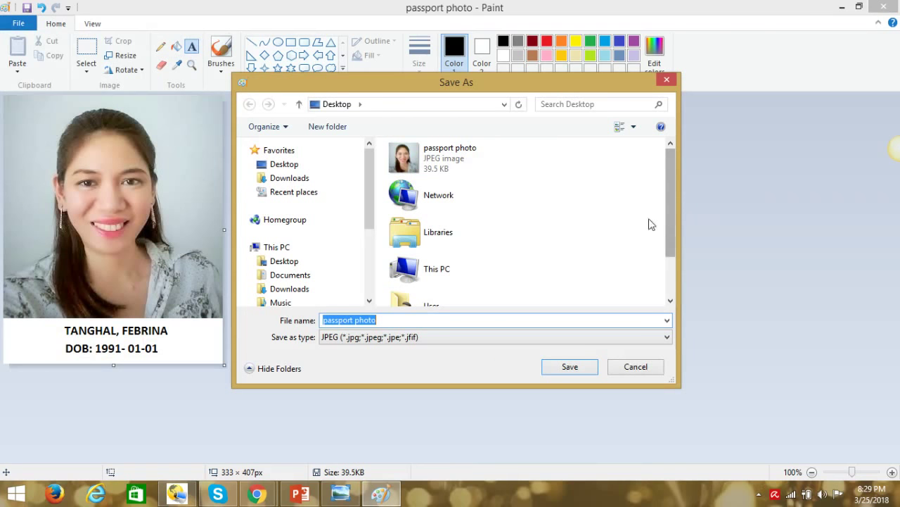
left_click(405, 325)
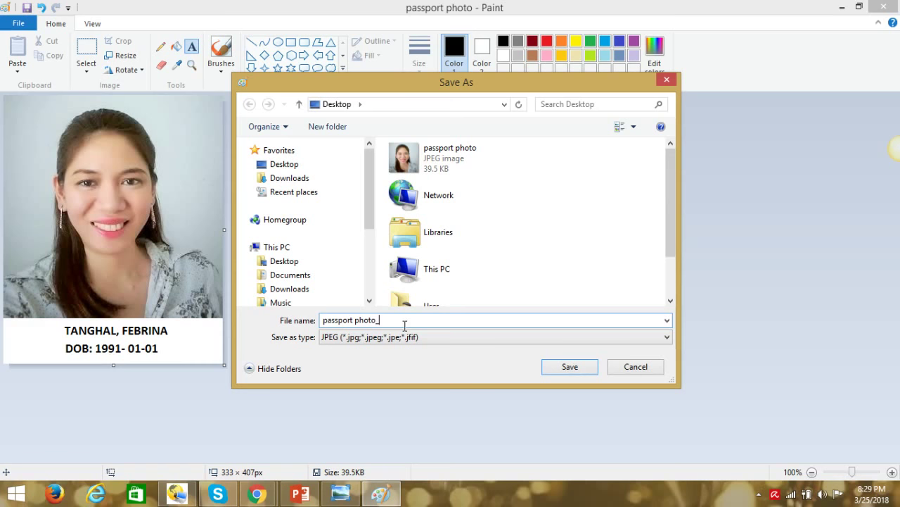
type("_NEMA")
key("BackSpace")
key("BackSpace")
key("BackSpace")
type("ame and date of birth")
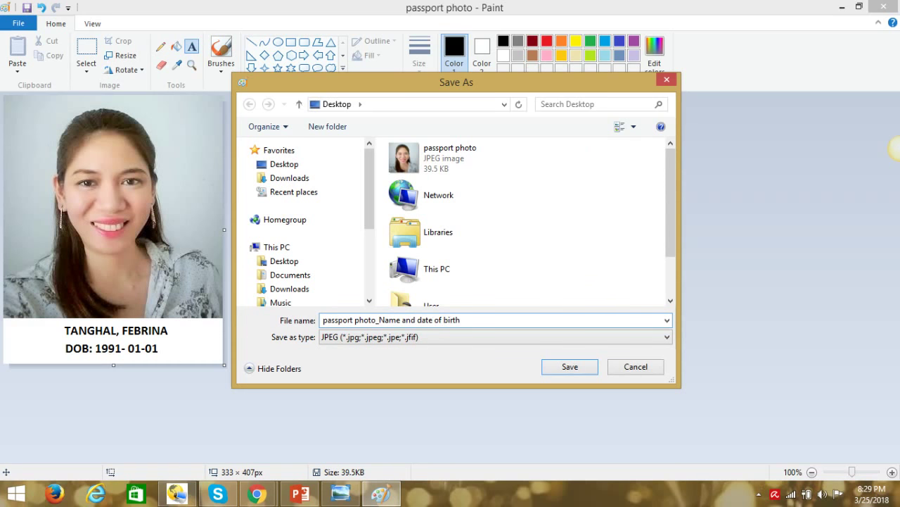
left_click(567, 367)
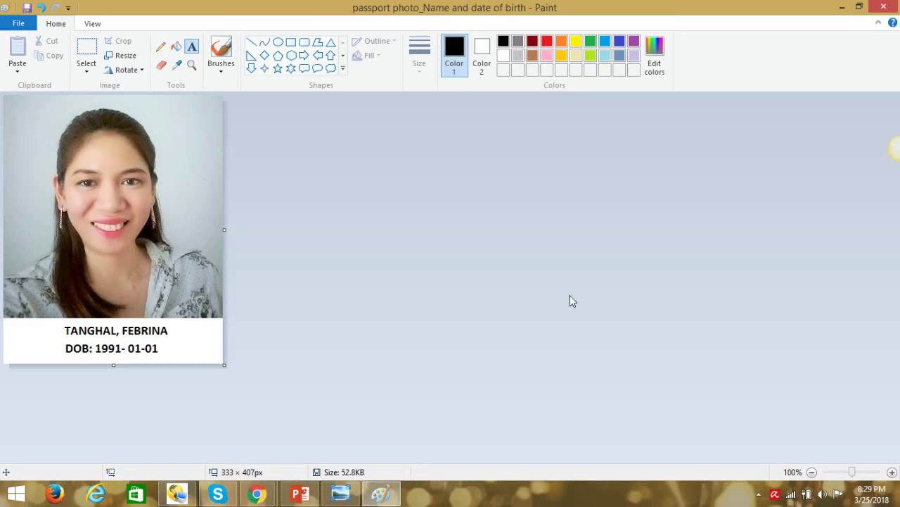
Close Paint, then preview the saved captioned JPEG from the desktop in Photo Viewer
left_click(883, 7)
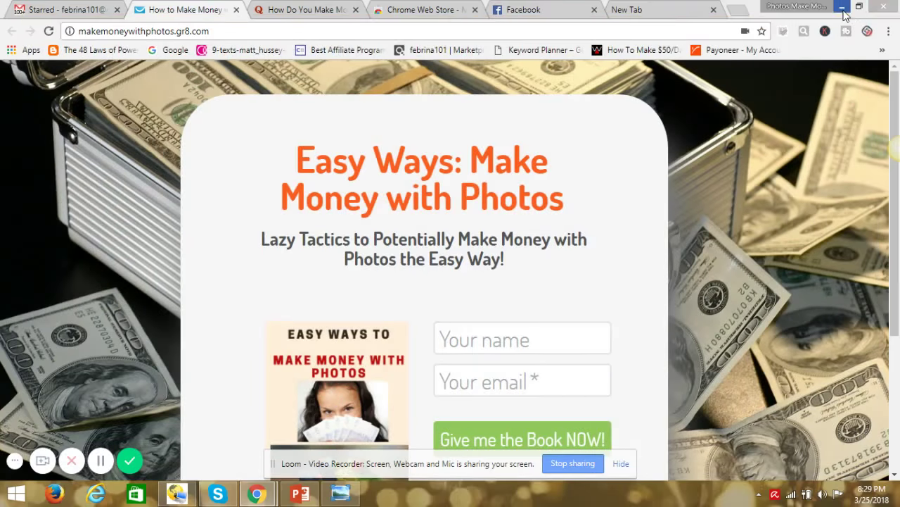
left_click(842, 9)
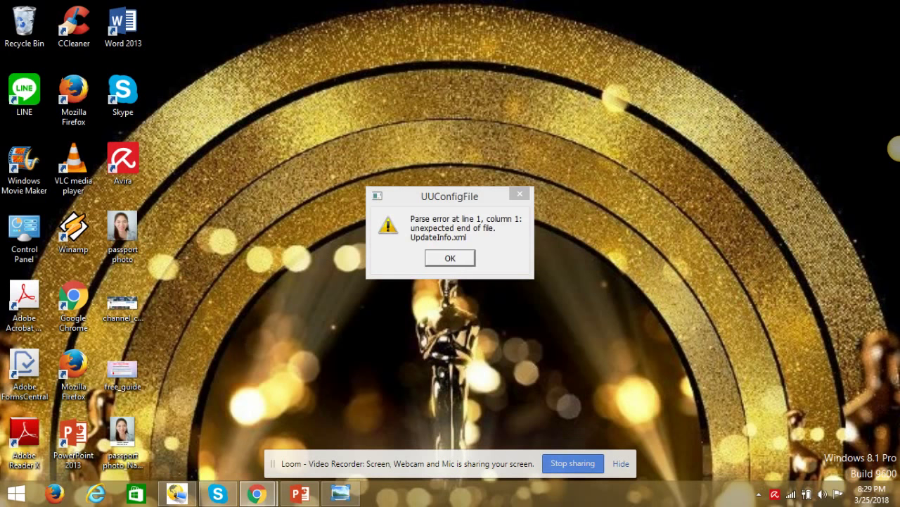
left_click(113, 443)
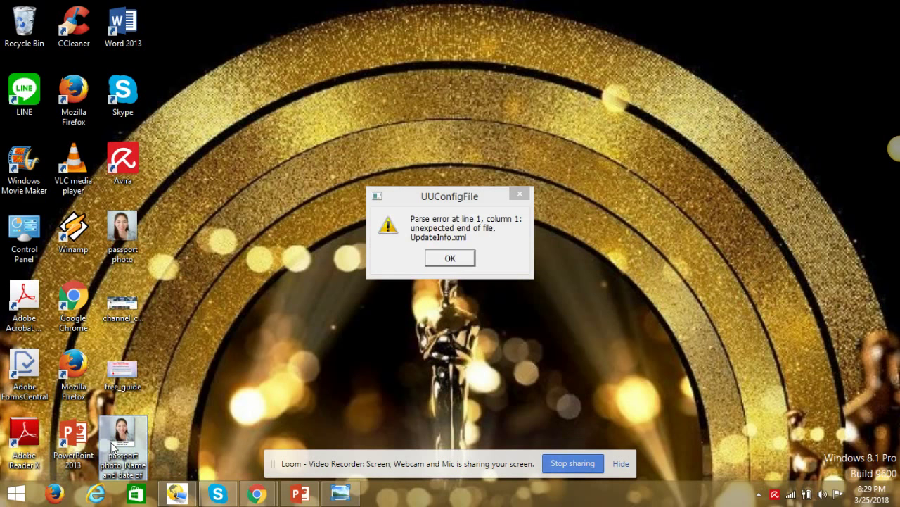
double_click(113, 445)
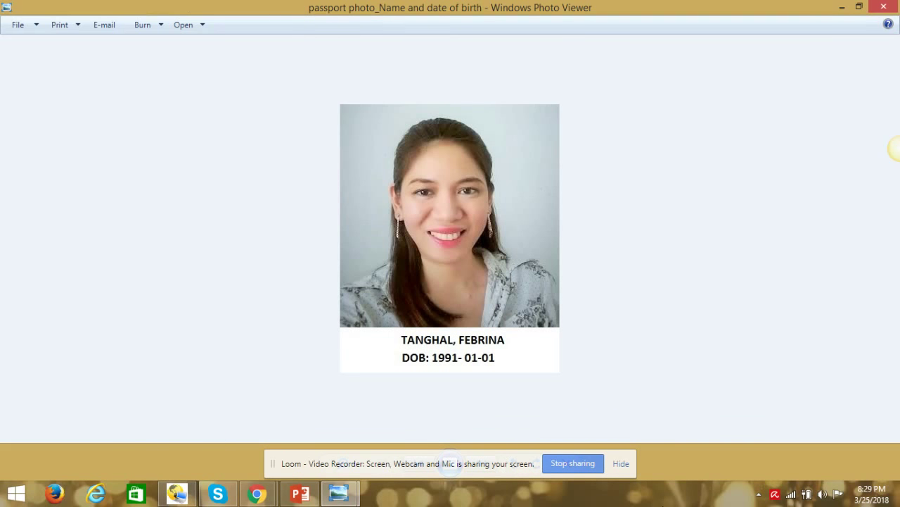
left_click(884, 6)
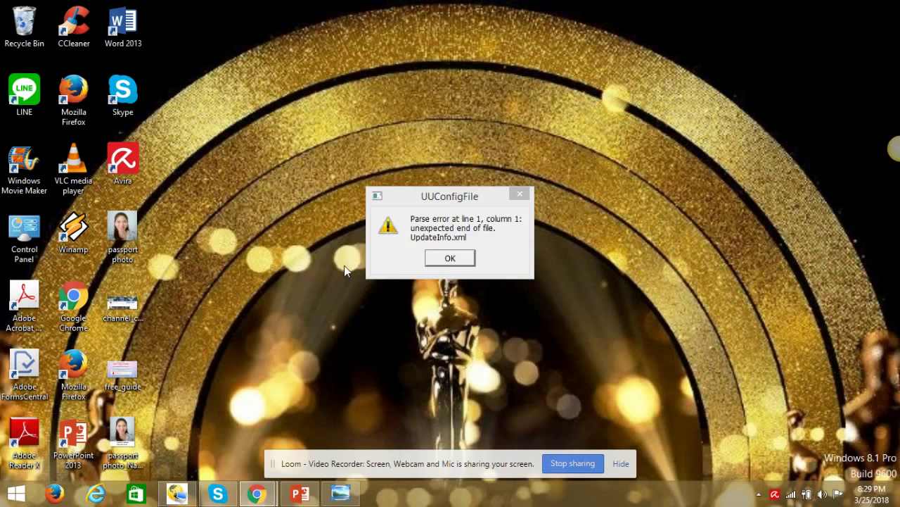
left_click(336, 498)
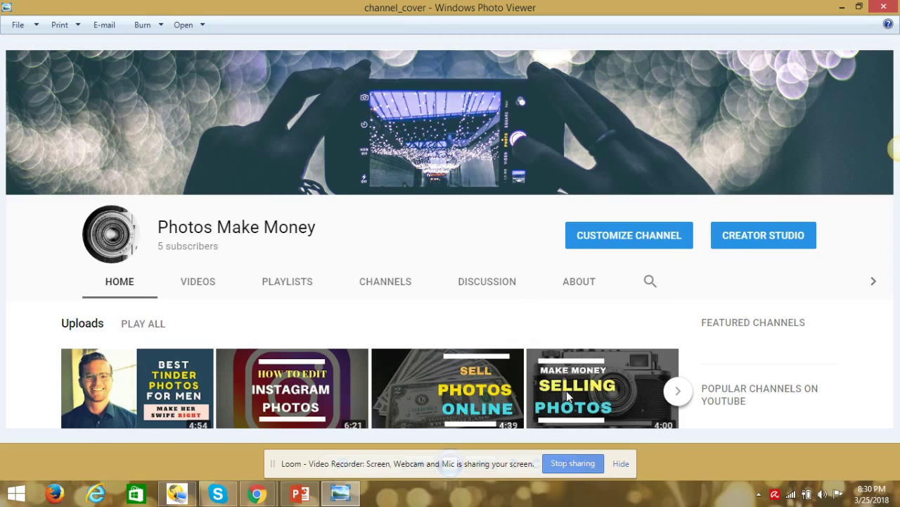
mouse_move(897, 7)
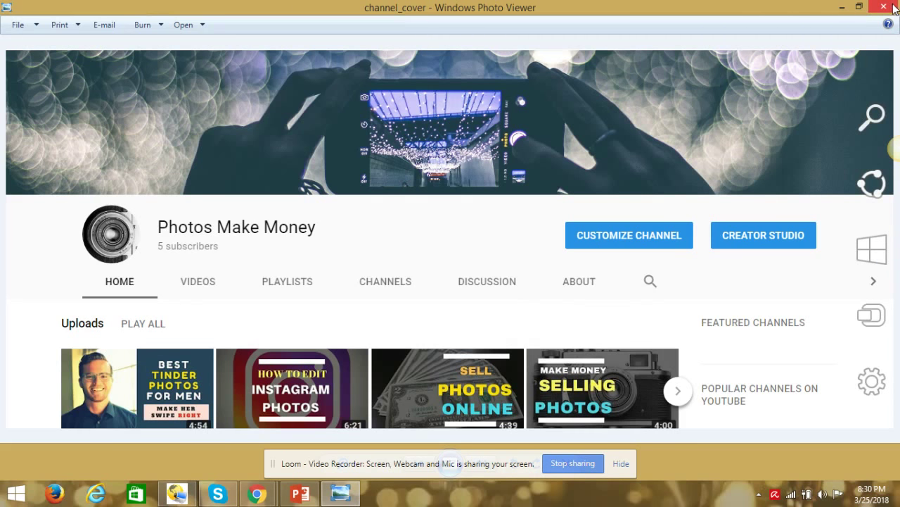
left_click(892, 6)
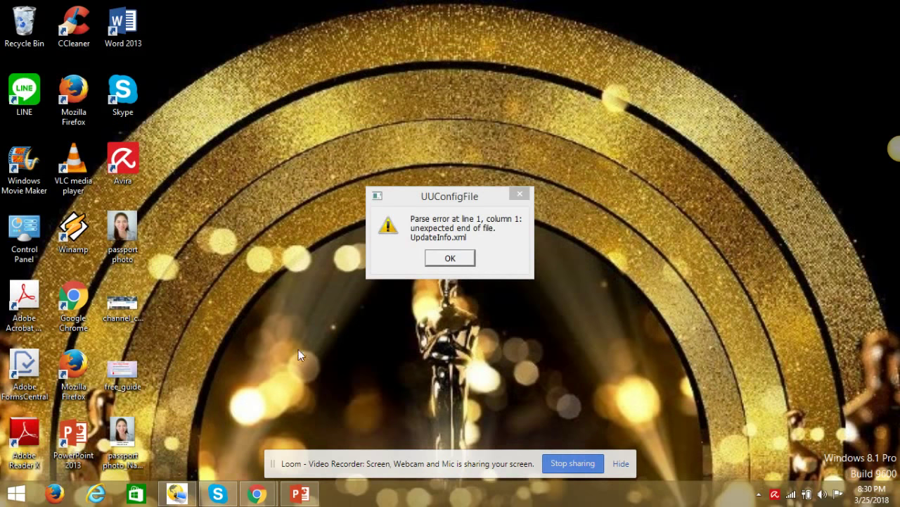
double_click(121, 386)
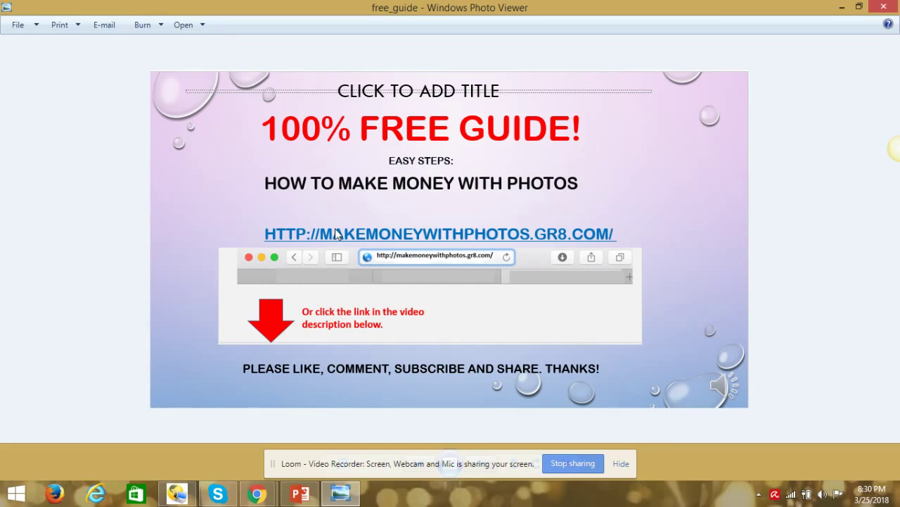
left_click(842, 7)
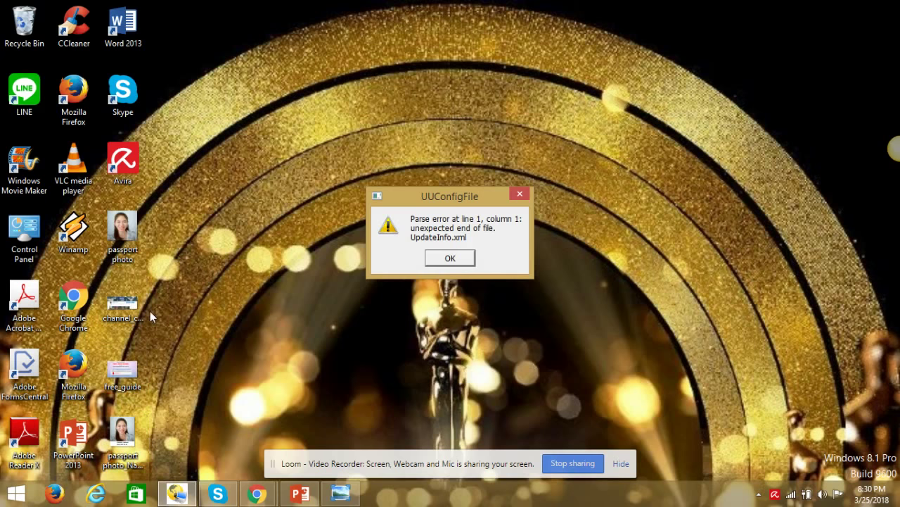
Fill the Make Money with Photos sign-up form with a first name and an e-mail address
mouse_move(257, 494)
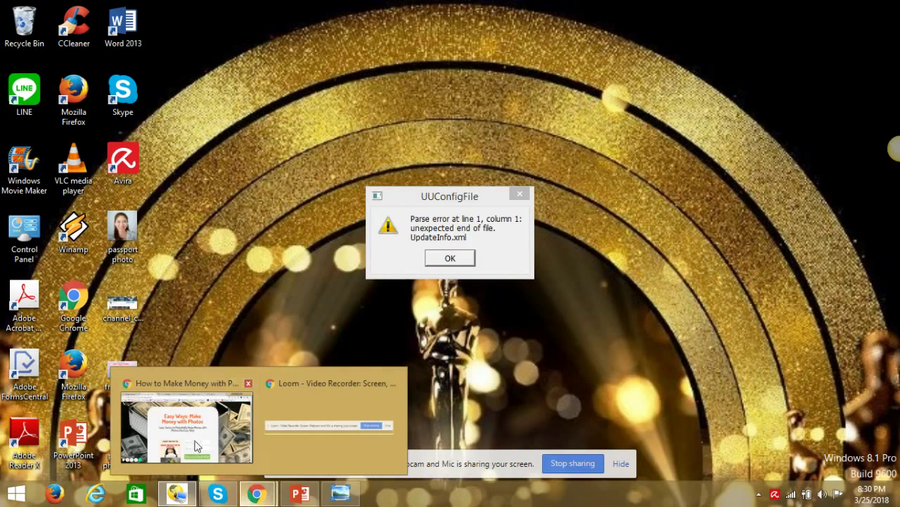
left_click(187, 436)
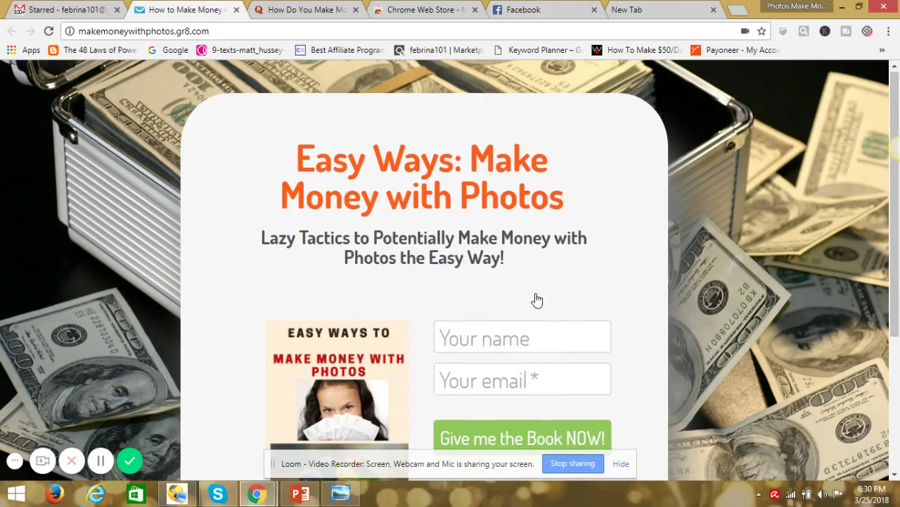
scroll(537, 301, "down", 2)
left_click(475, 202)
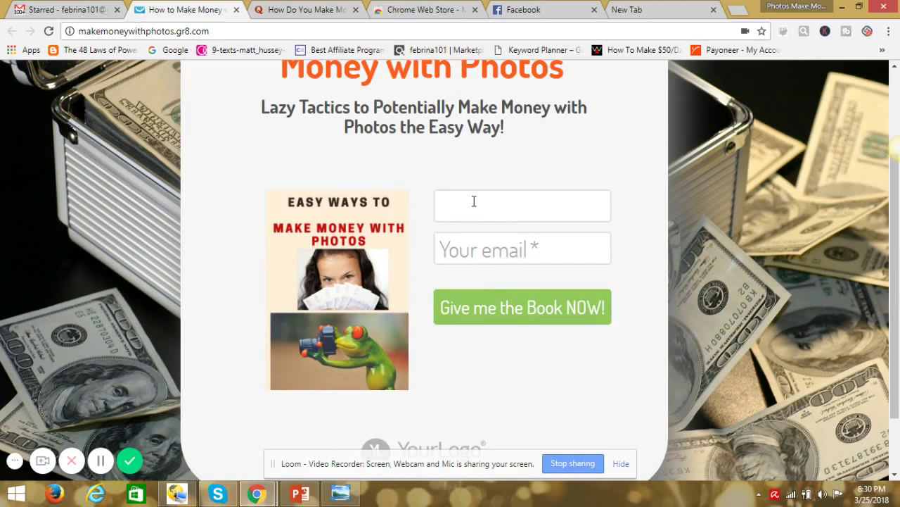
type("rina")
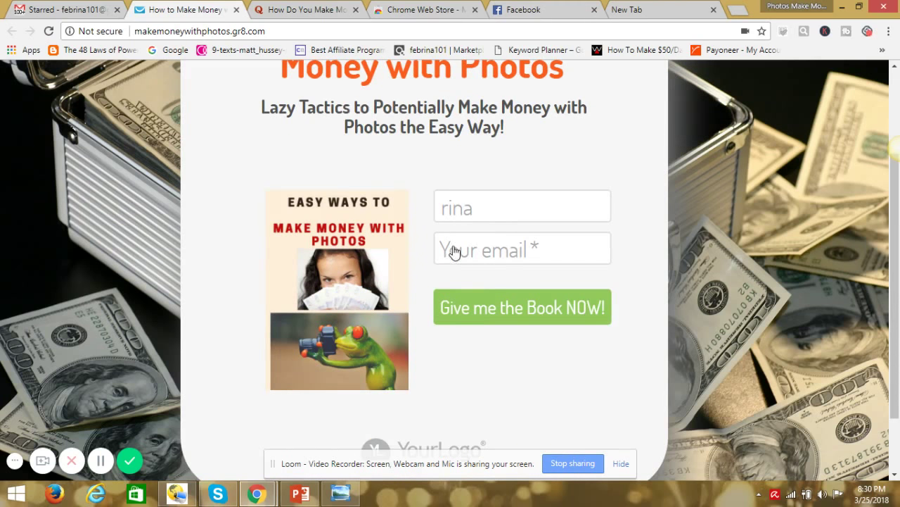
left_click(454, 248)
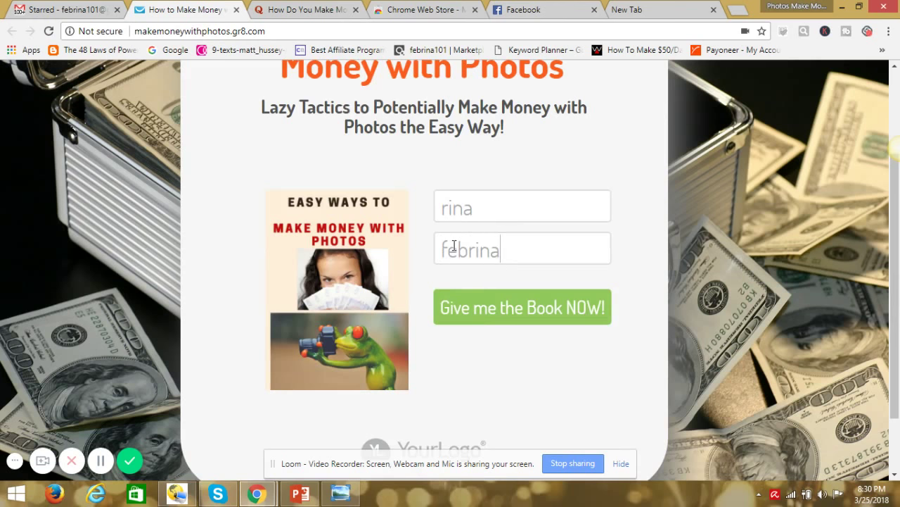
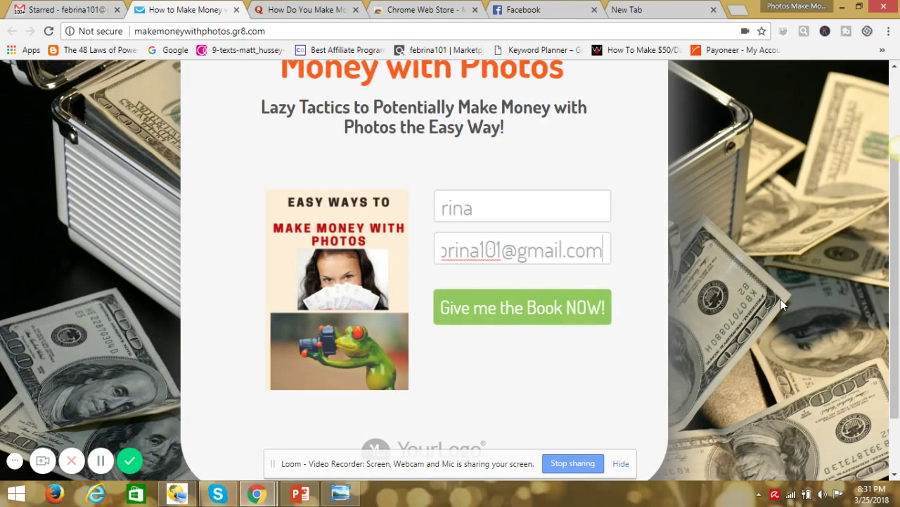
scroll(795, 283, "up", 2)
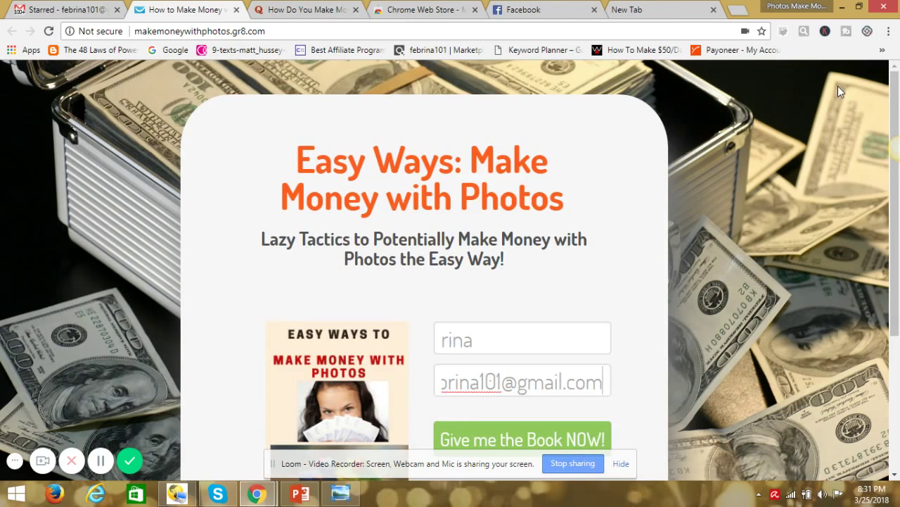